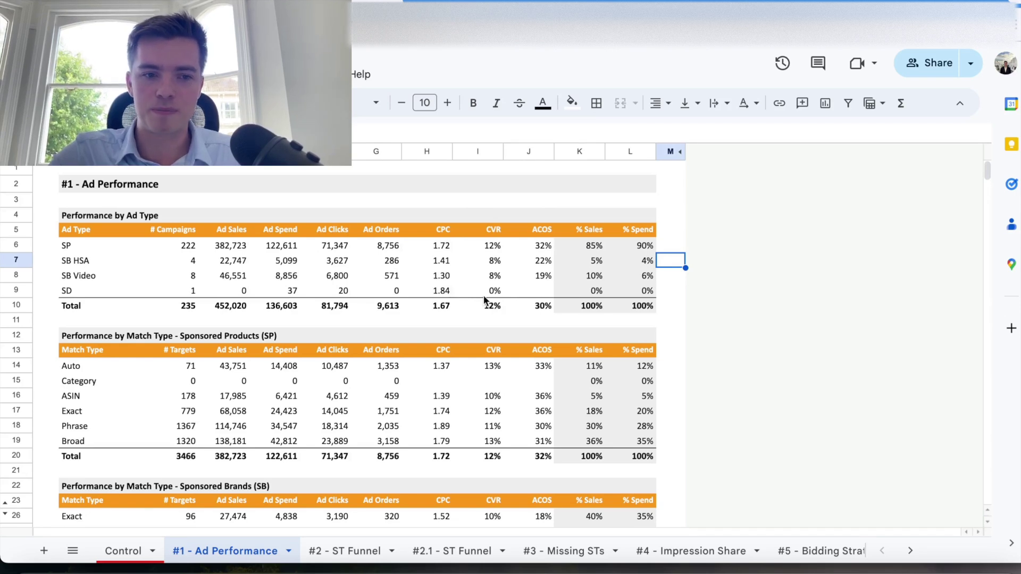
- Scroll down the Ad Performance sheet past the Sponsored Brands and Sponsored Display tables to Branded / Non-Branded
{"action": "scroll", "coordinate": [484, 299], "scroll_direction": "down", "scroll_amount": 3}
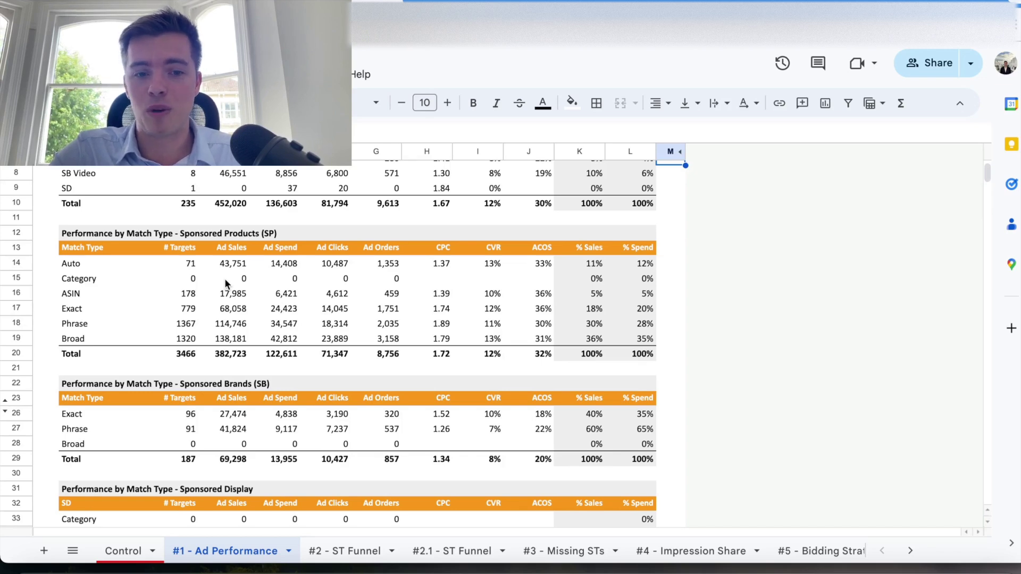
{"action": "scroll", "coordinate": [225, 279], "scroll_direction": "down", "scroll_amount": 3}
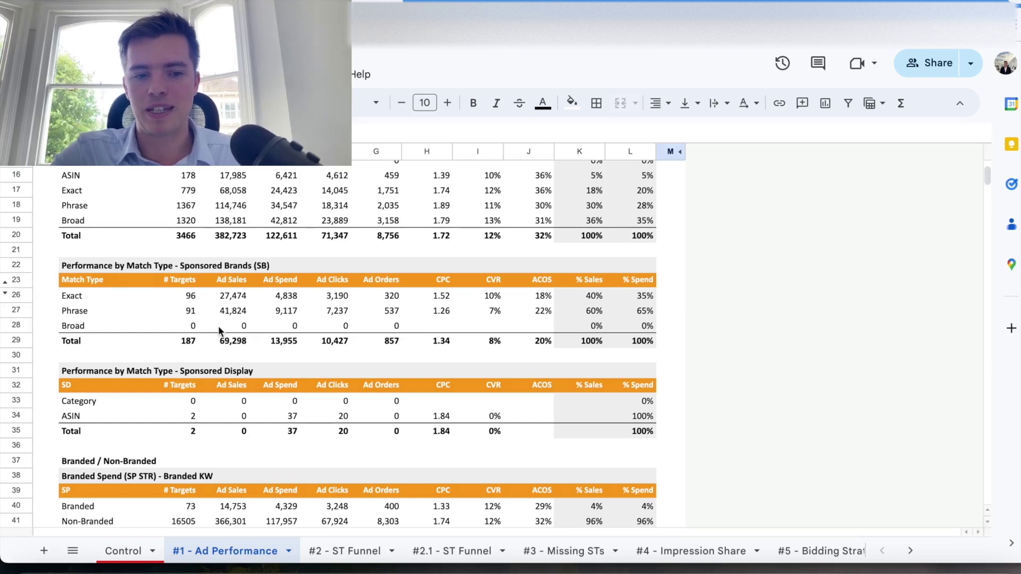
{"action": "scroll", "coordinate": [219, 330], "scroll_direction": "down", "scroll_amount": 3}
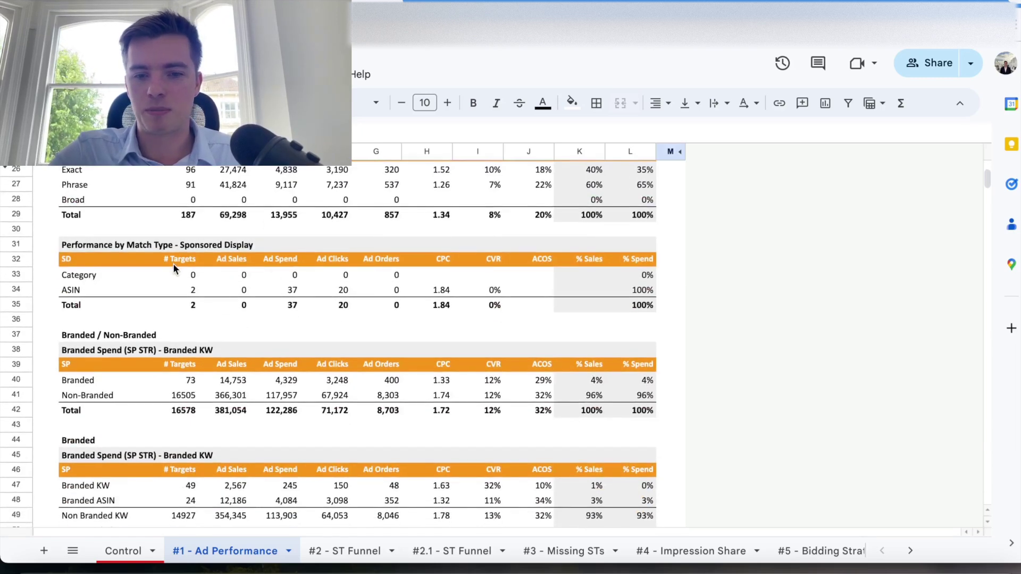
{"action": "scroll", "coordinate": [173, 263], "scroll_direction": "down", "scroll_amount": 3}
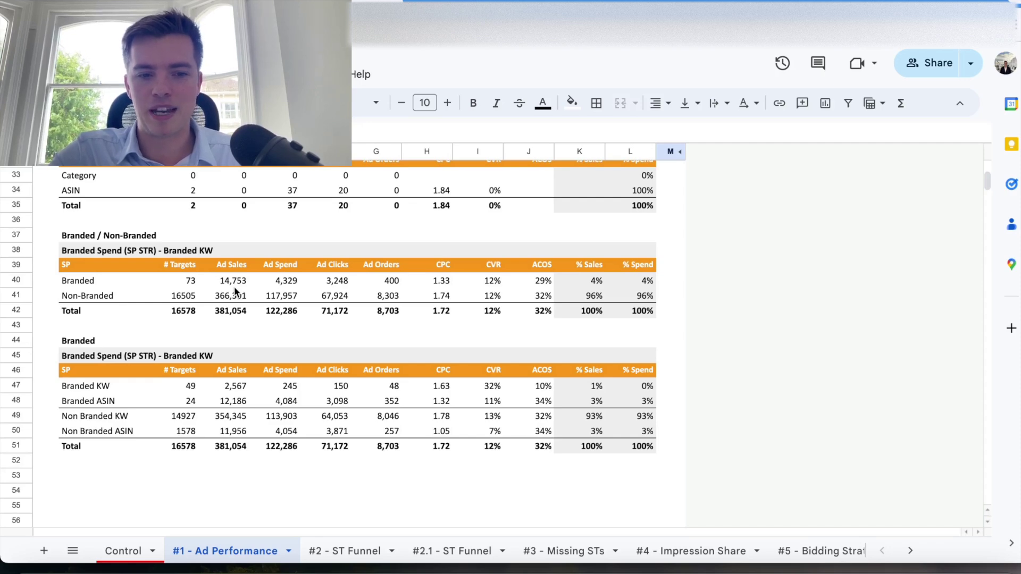
- Scroll to the last Branded table, then switch to the '#2 - ST Funnel' sheet
{"action": "scroll", "coordinate": [235, 291], "scroll_direction": "down", "scroll_amount": 2}
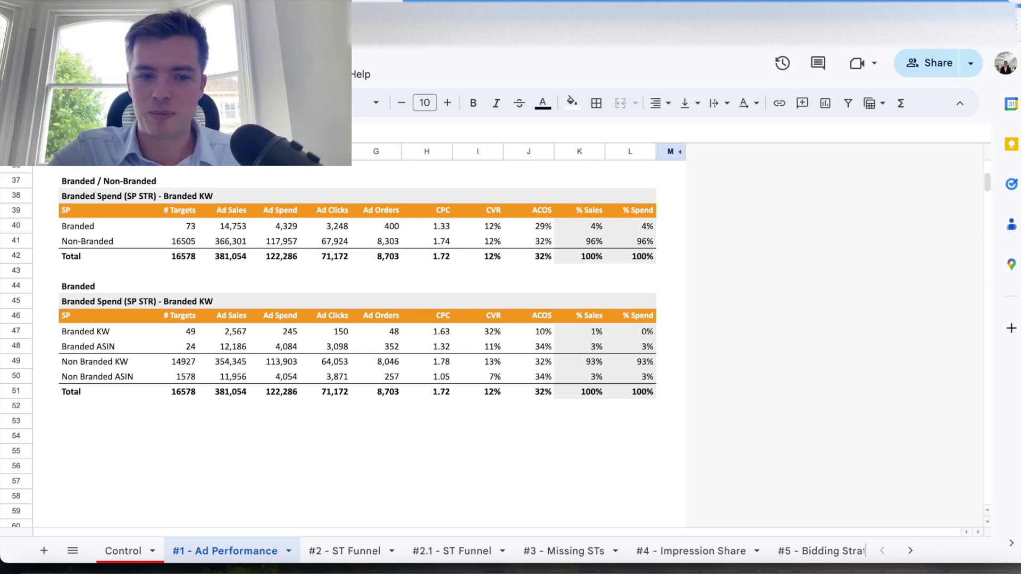
{"action": "scroll", "coordinate": [760, 323], "scroll_direction": "down", "scroll_amount": 1}
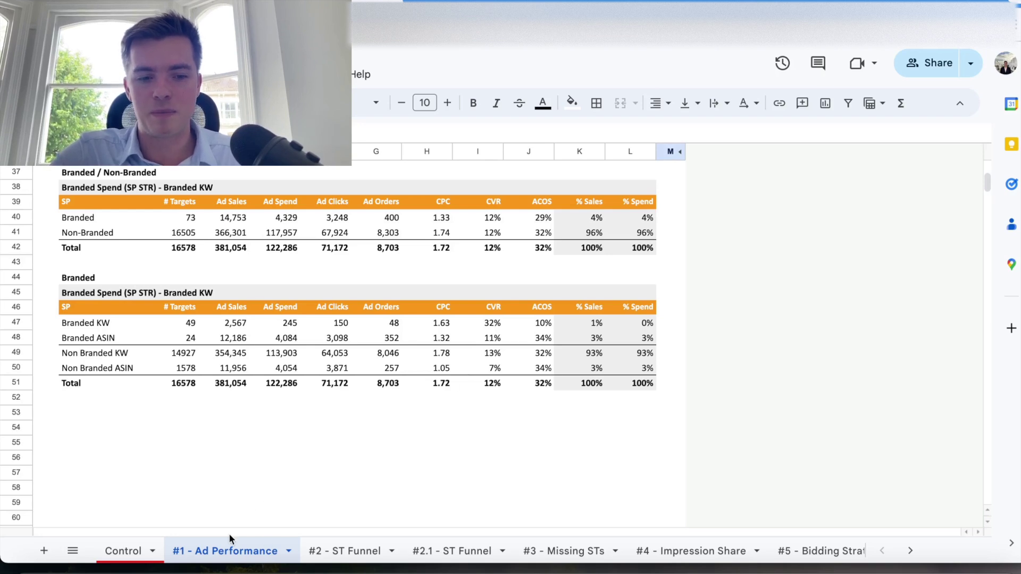
{"action": "left_click", "coordinate": [346, 549]}
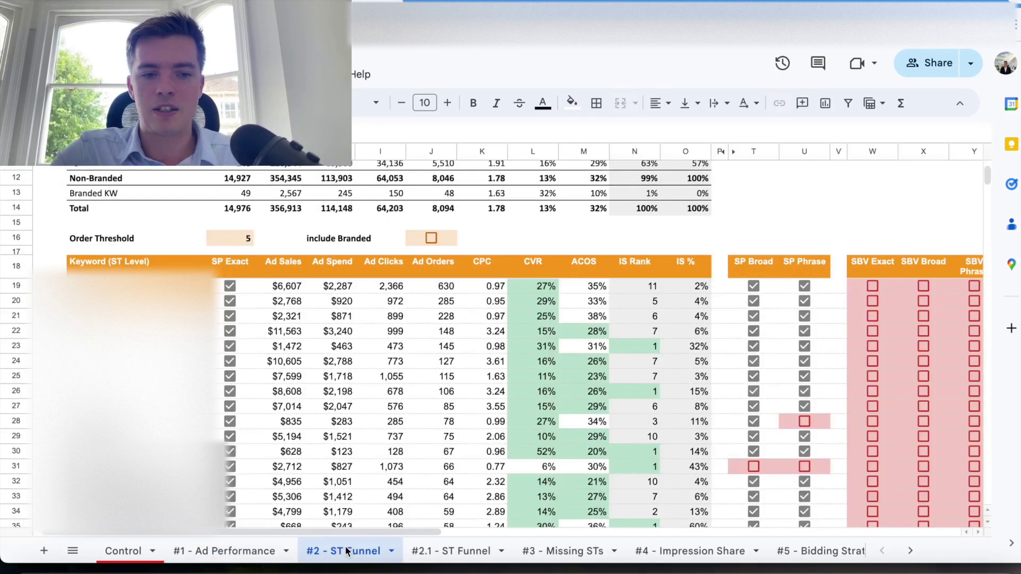
- Check the order-count summary at the top of ST Funnel, then move down to the Keyword (ST Level) rows
{"action": "scroll", "coordinate": [375, 334], "scroll_direction": "up", "scroll_amount": 3}
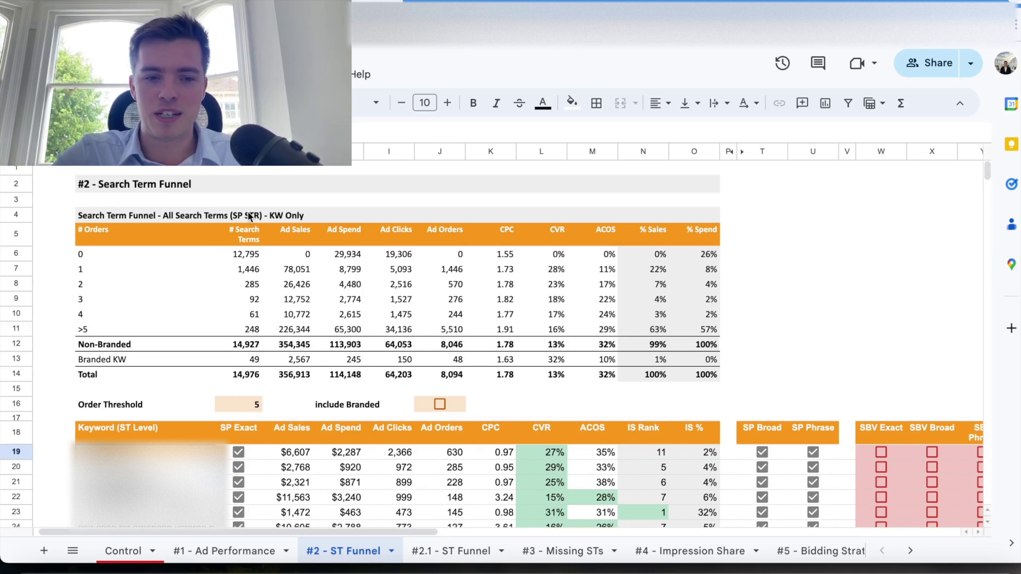
{"action": "scroll", "coordinate": [249, 215], "scroll_direction": "down", "scroll_amount": 5}
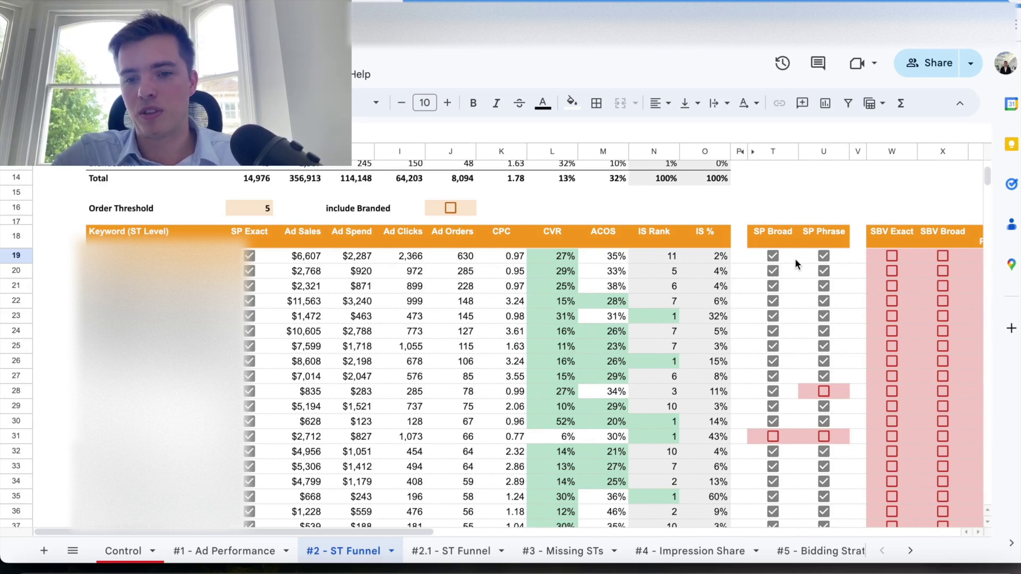
- Scroll sideways between the SBV / SB HSA checkbox columns and the keyword metrics
{"action": "scroll", "coordinate": [720, 213], "scroll_direction": "right", "scroll_amount": 4}
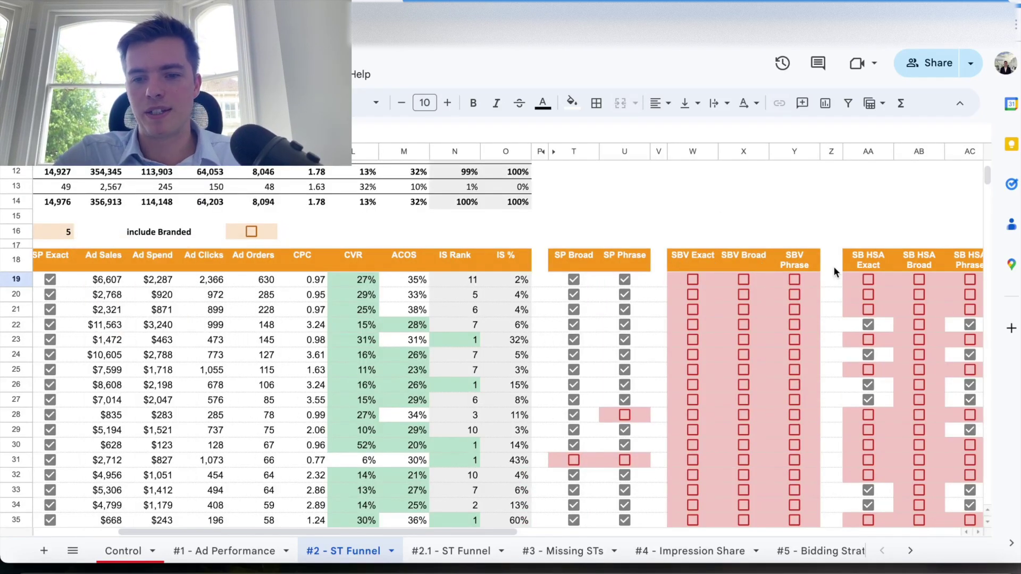
{"action": "scroll", "coordinate": [777, 273], "scroll_direction": "right", "scroll_amount": 3}
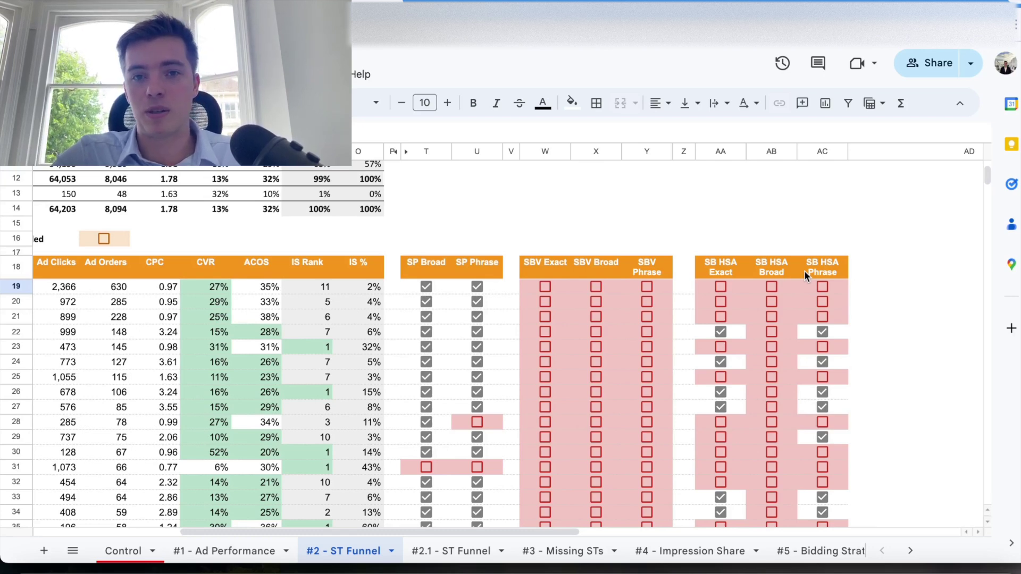
{"action": "scroll", "coordinate": [804, 271], "scroll_direction": "left", "scroll_amount": 6}
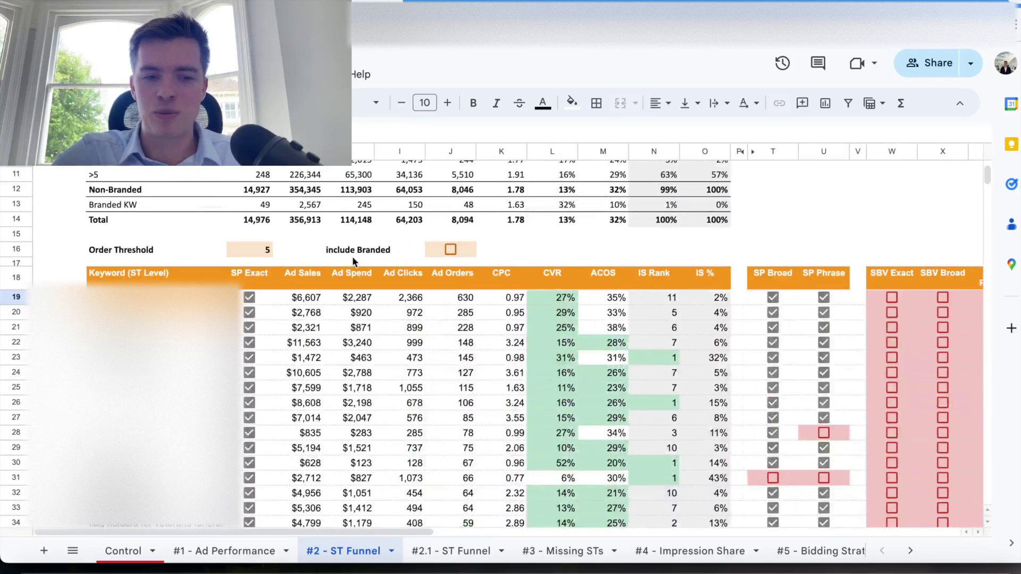
{"action": "scroll", "coordinate": [498, 342], "scroll_direction": "right", "scroll_amount": 6}
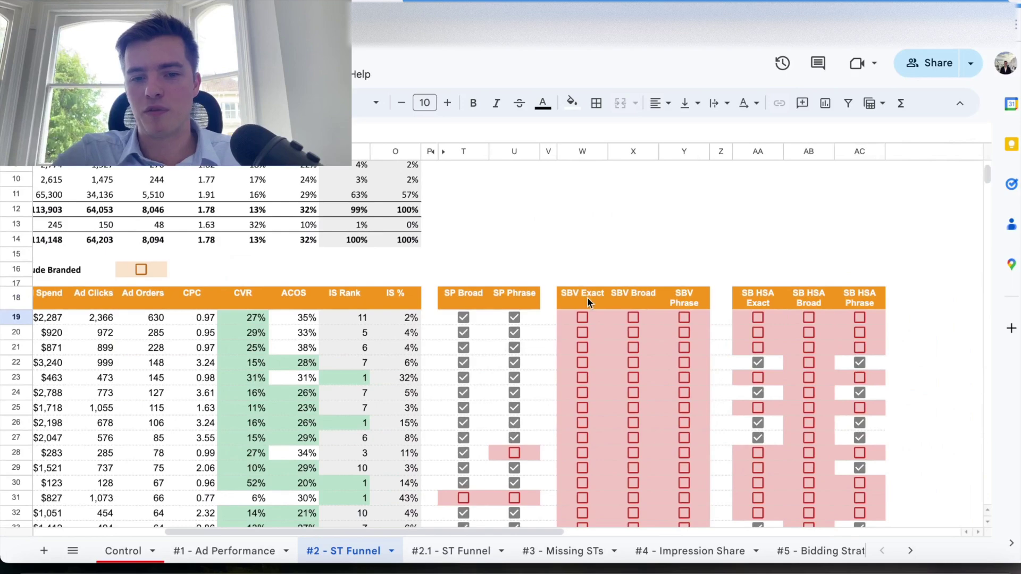
{"action": "scroll", "coordinate": [586, 297], "scroll_direction": "left", "scroll_amount": 3}
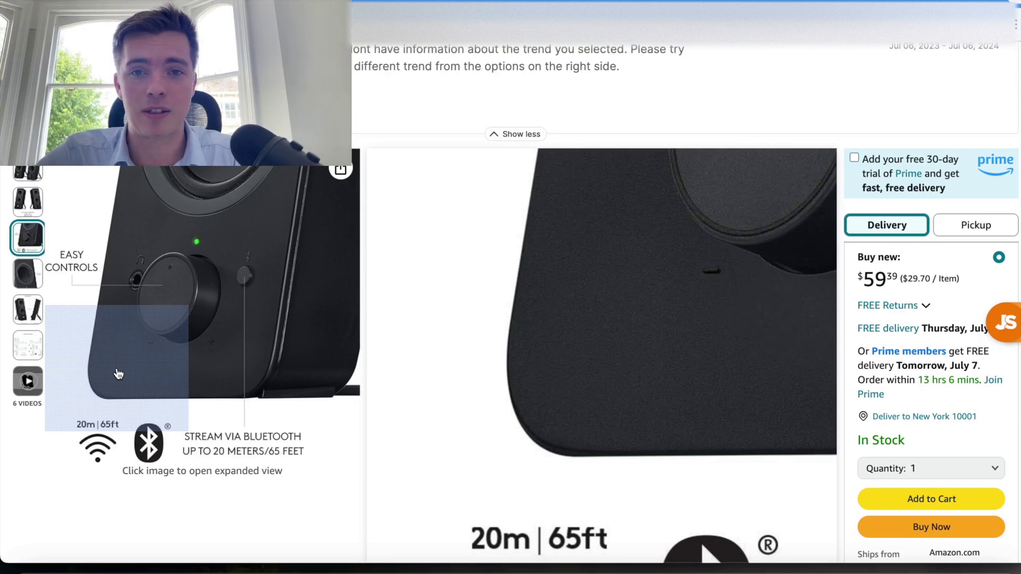
- Browse the Logitech Z207 gallery thumbnails to show the Quick Start Guide image
{"action": "scroll", "coordinate": [403, 474], "scroll_direction": "down", "scroll_amount": 15}
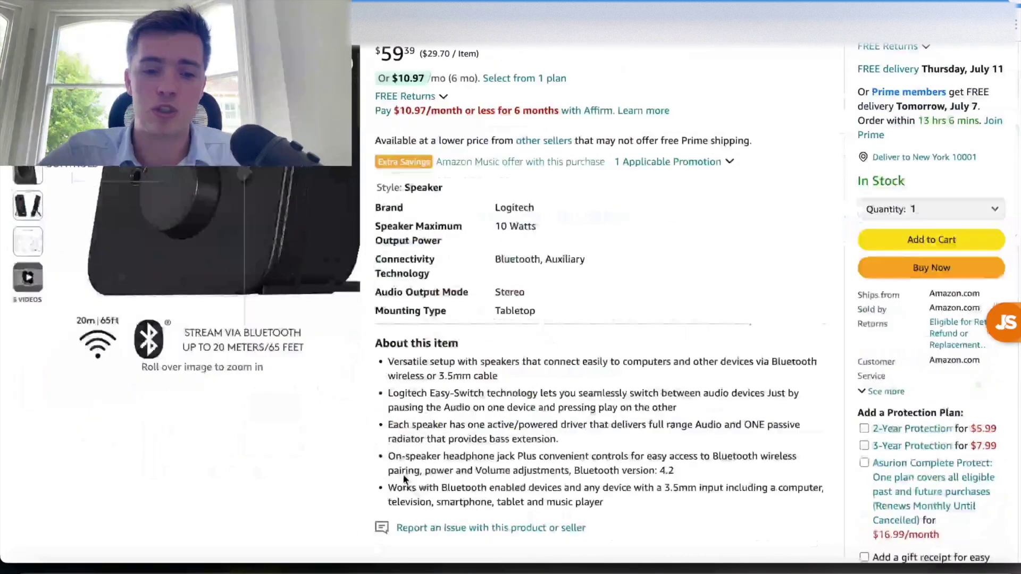
{"action": "scroll", "coordinate": [404, 478], "scroll_direction": "down", "scroll_amount": 10}
{"action": "scroll", "coordinate": [403, 478], "scroll_direction": "up", "scroll_amount": 5}
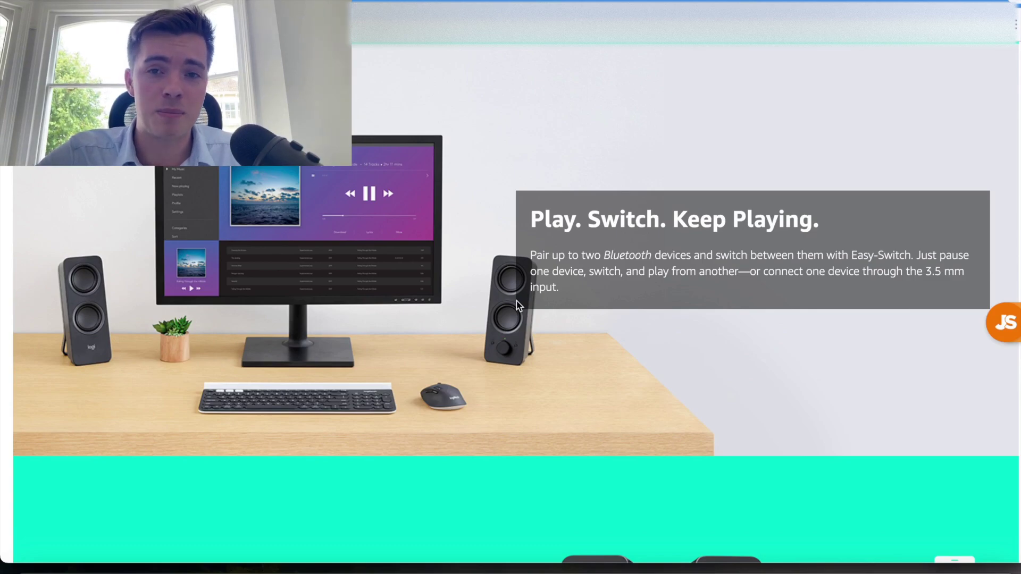
{"action": "scroll", "coordinate": [517, 303], "scroll_direction": "up", "scroll_amount": 15}
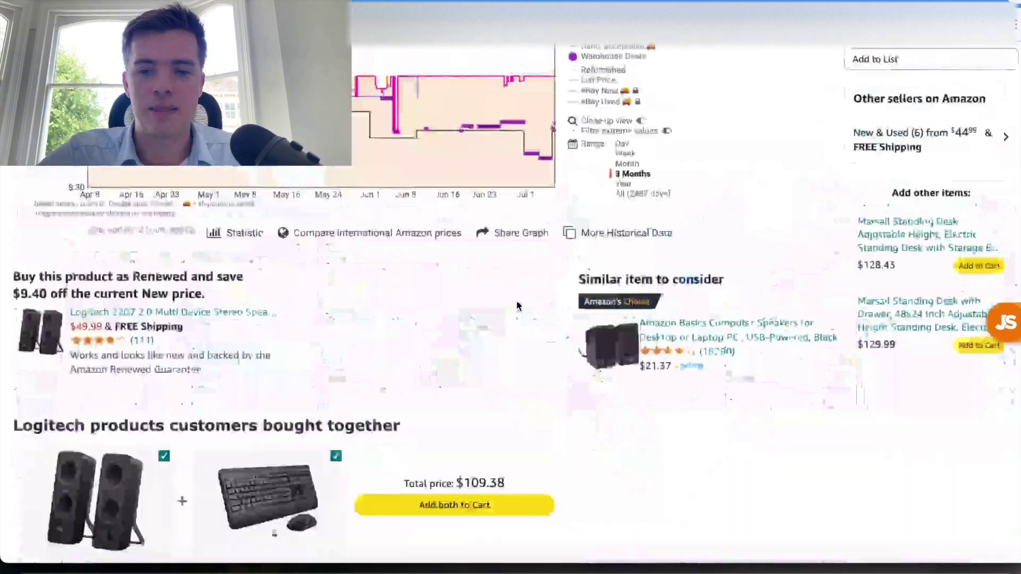
{"action": "scroll", "coordinate": [517, 305], "scroll_direction": "up", "scroll_amount": 10}
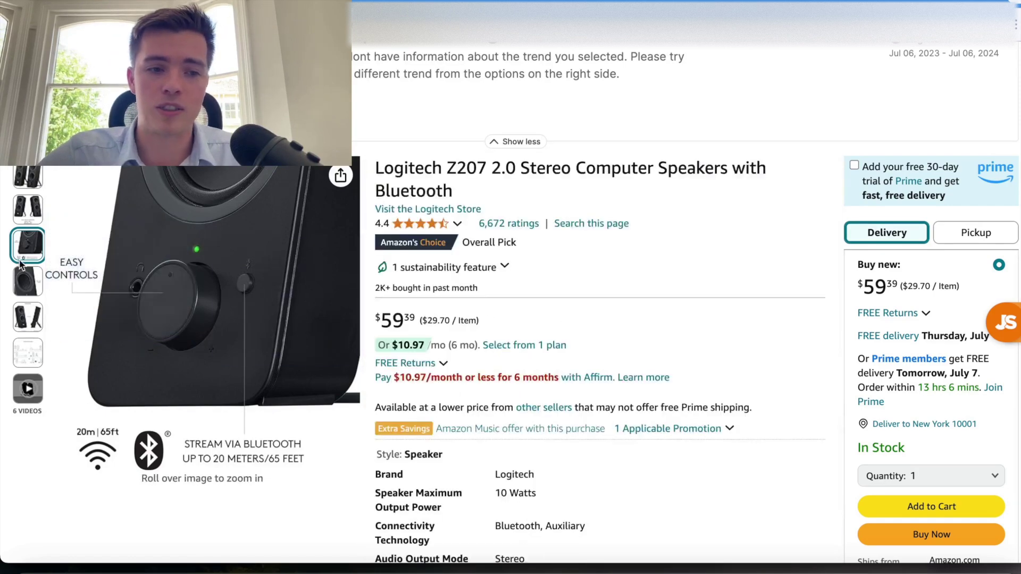
{"action": "mouse_move", "coordinate": [25, 280]}
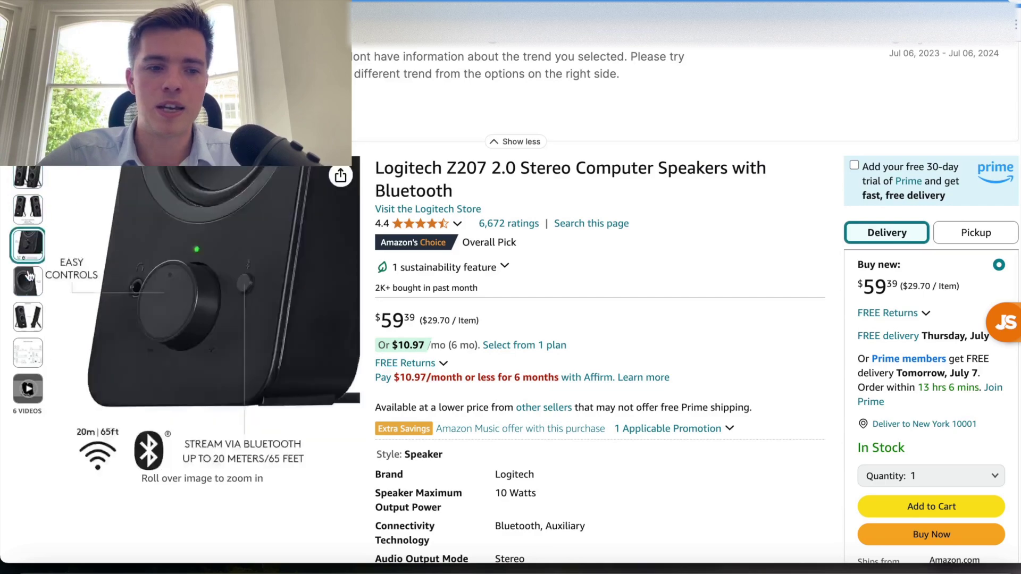
{"action": "mouse_move", "coordinate": [25, 330]}
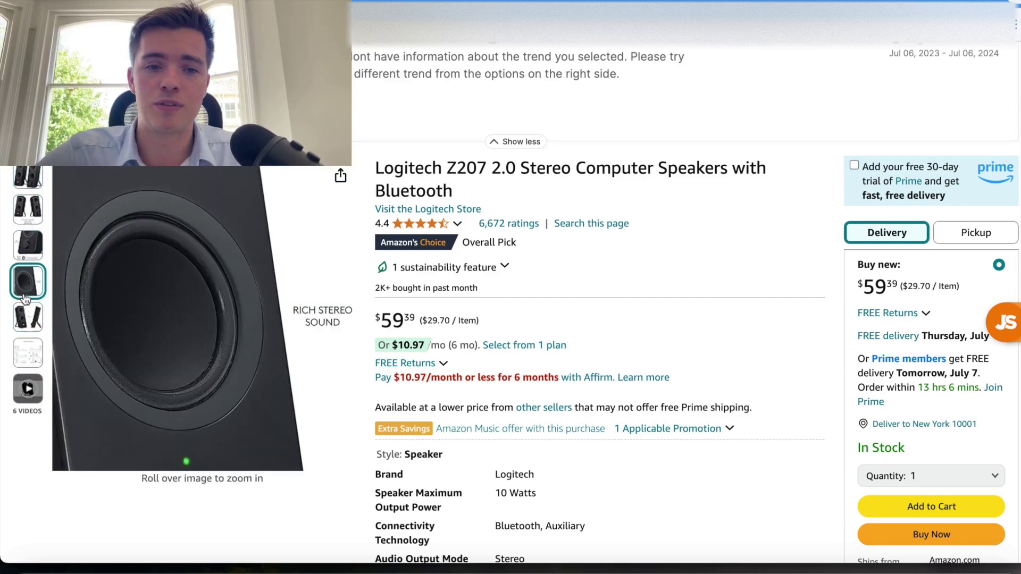
{"action": "mouse_move", "coordinate": [40, 182]}
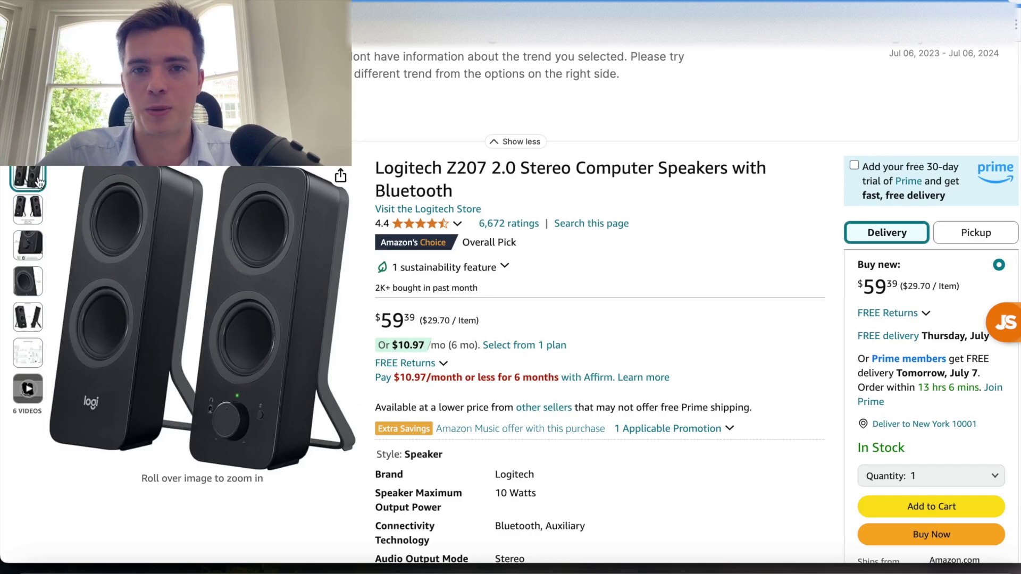
{"action": "mouse_move", "coordinate": [24, 363]}
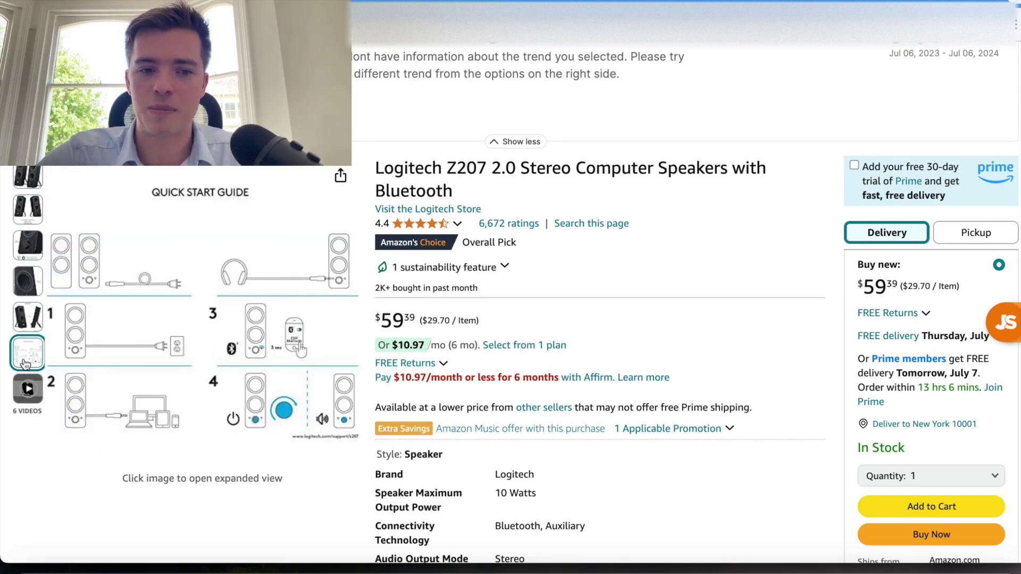
- Highlight all five About this item bullets, then return up to the product title
{"action": "scroll", "coordinate": [596, 336], "scroll_direction": "down", "scroll_amount": 9}
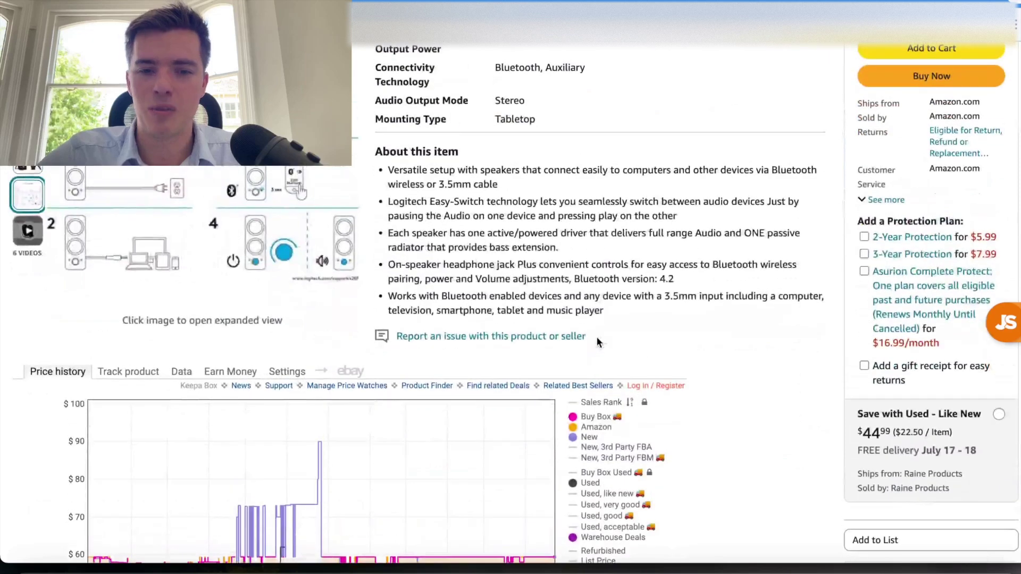
{"action": "left_click_drag", "start_coordinate": [606, 312], "coordinate": [391, 170]}
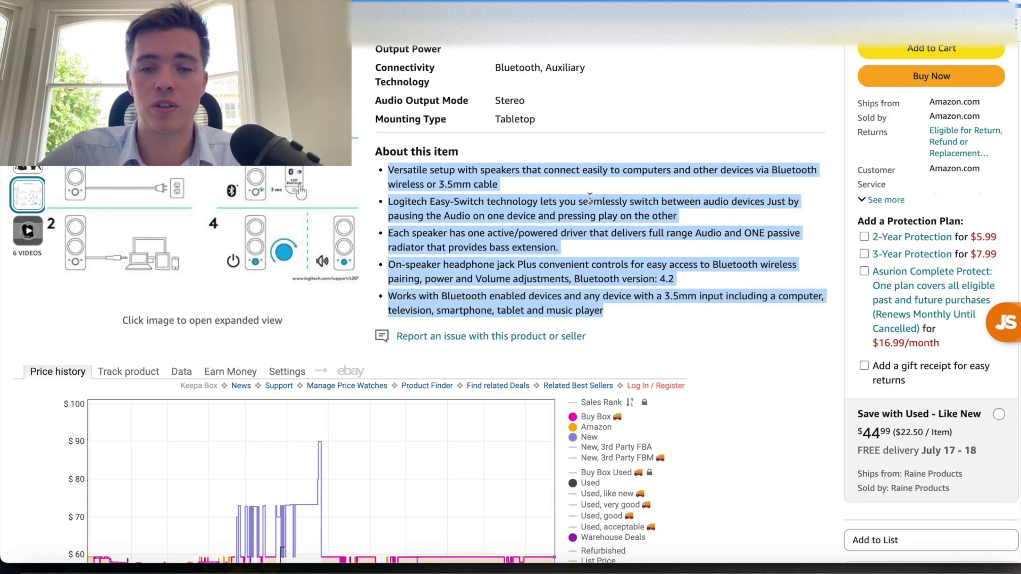
{"action": "scroll", "coordinate": [590, 197], "scroll_direction": "up", "scroll_amount": 10}
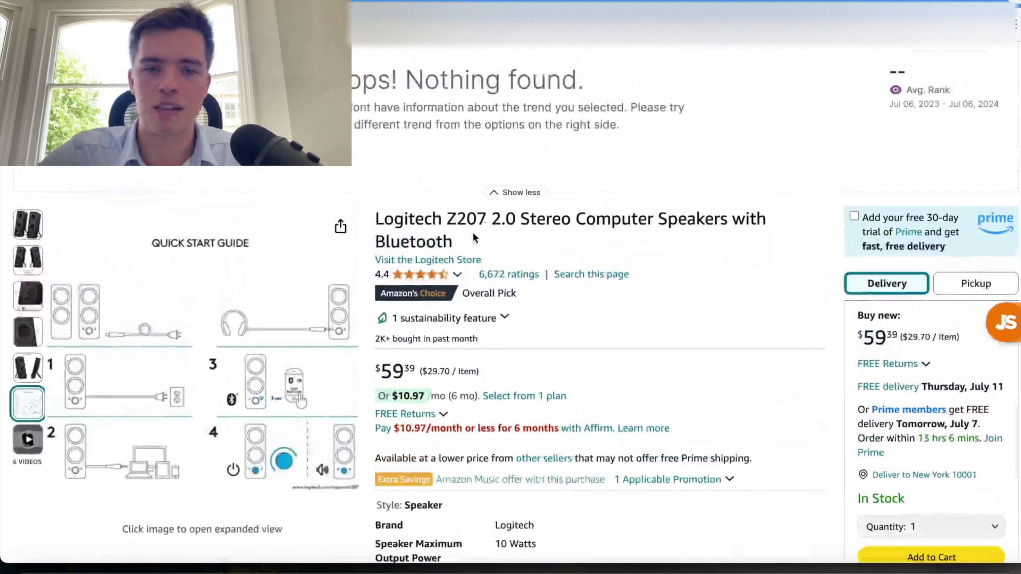
- Highlight the full Logitech Z207 title, clear it, then select its middle words
{"action": "left_click_drag", "start_coordinate": [454, 242], "coordinate": [374, 217]}
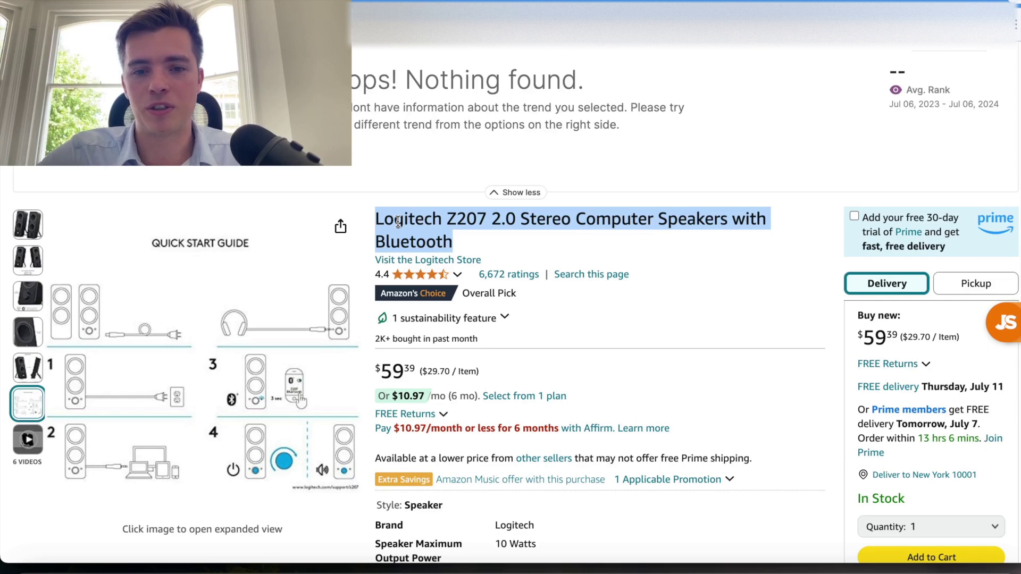
{"action": "left_click", "coordinate": [524, 218]}
{"action": "left_click_drag", "start_coordinate": [525, 217], "coordinate": [724, 223]}
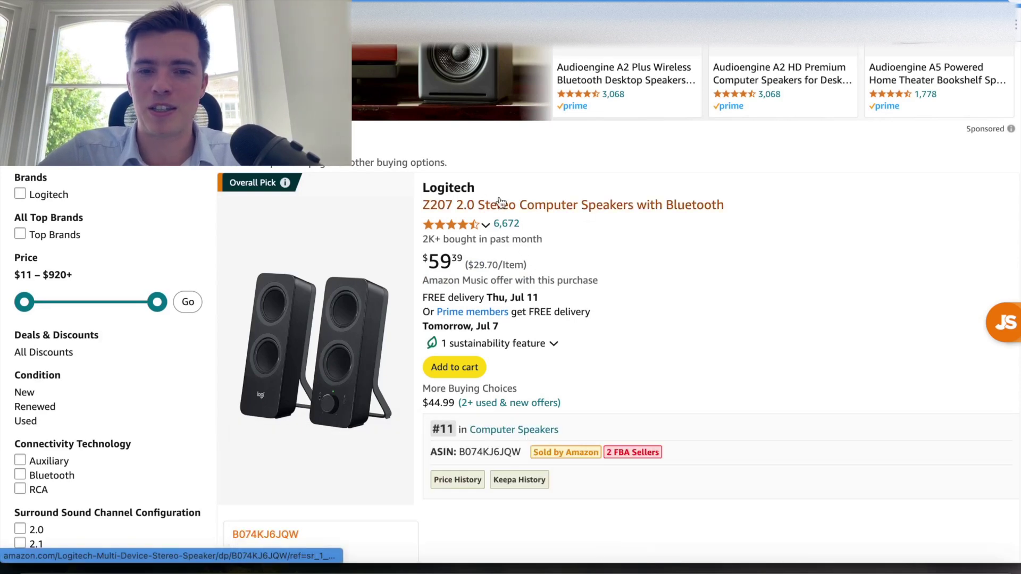
{"action": "mouse_move", "coordinate": [452, 226]}
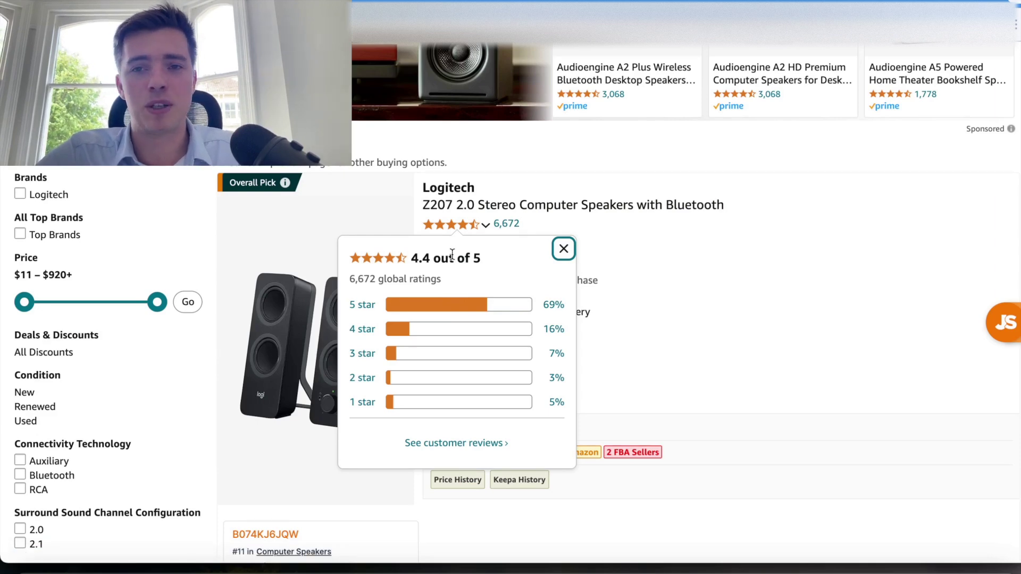
{"action": "left_click", "coordinate": [540, 208]}
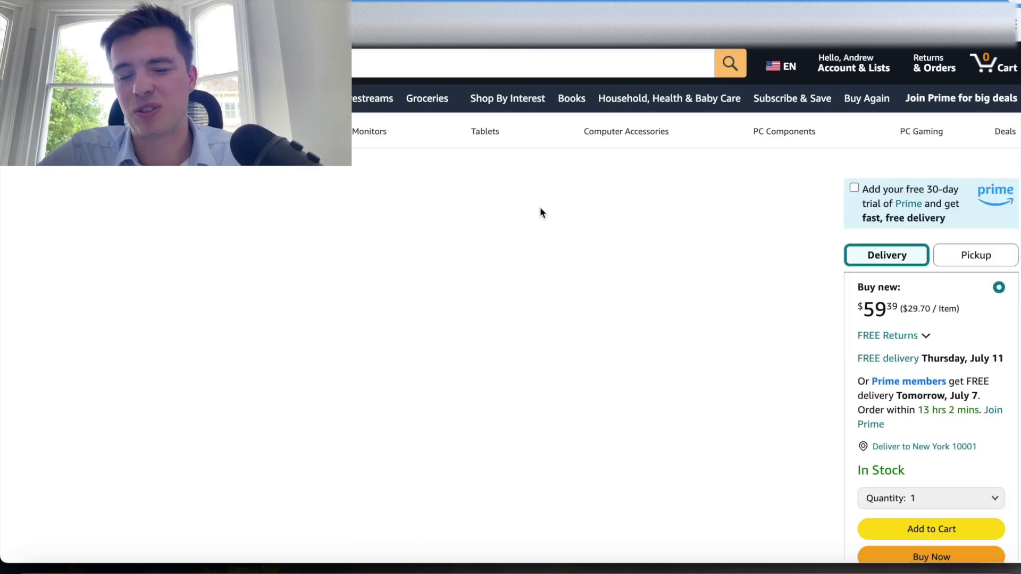
{"action": "scroll", "coordinate": [540, 212], "scroll_direction": "down", "scroll_amount": 10}
- Go back a page and advance the manufacturer carousel to Rich Stereo Sound, then Easy Controls
{"action": "key", "text": "alt+Left"}
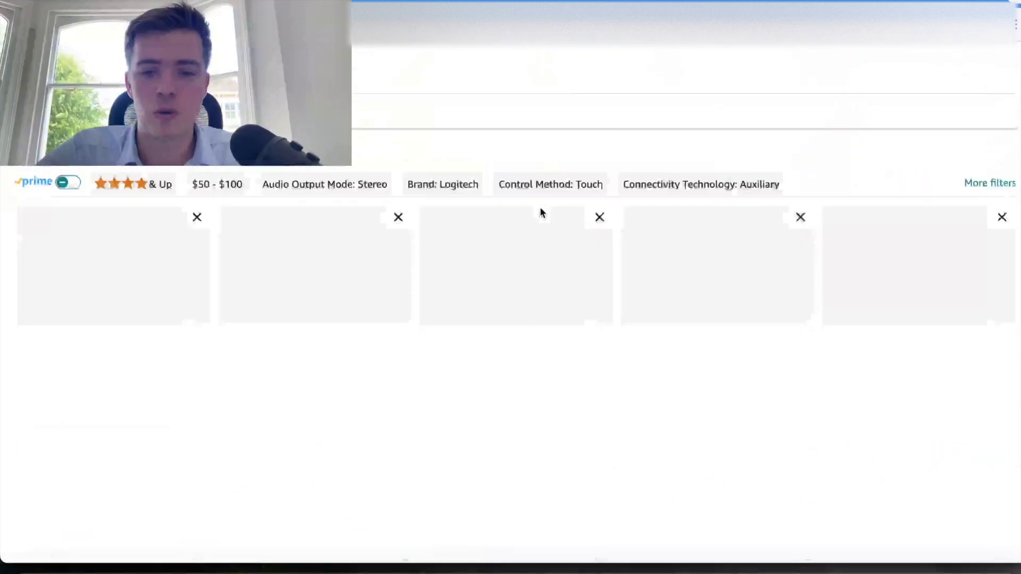
{"action": "scroll", "coordinate": [540, 212], "scroll_direction": "down", "scroll_amount": 10}
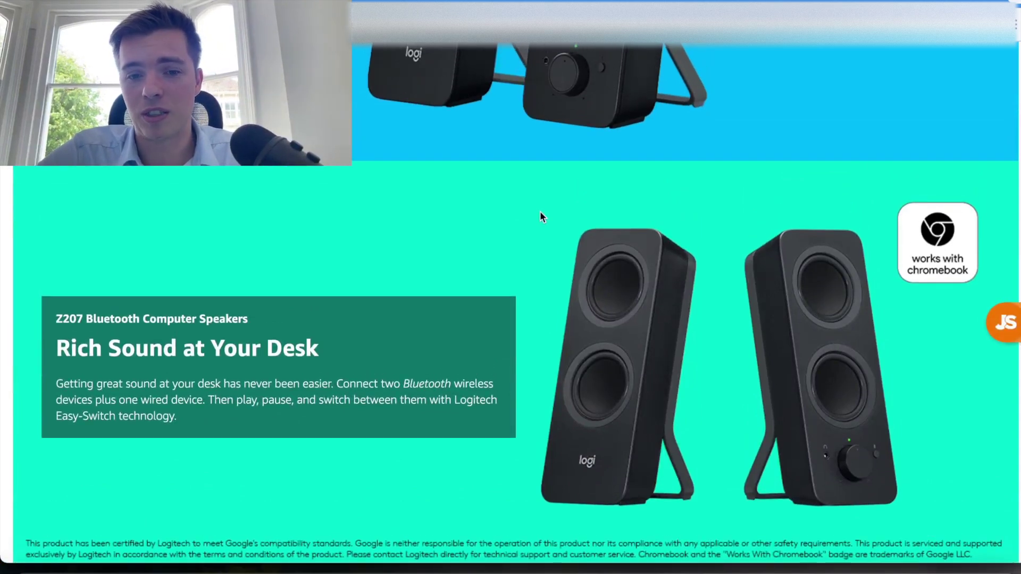
{"action": "scroll", "coordinate": [540, 212], "scroll_direction": "up", "scroll_amount": 6}
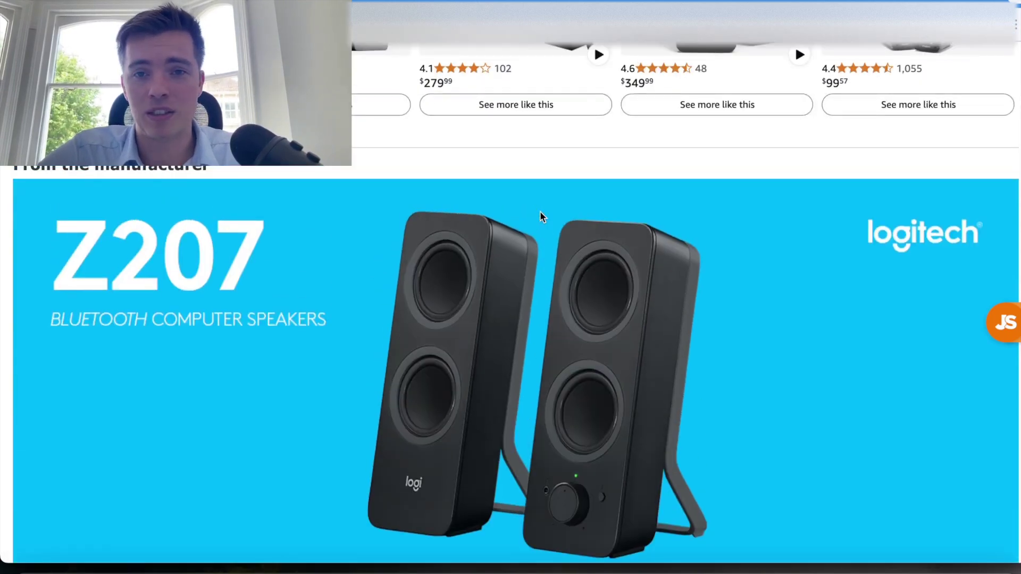
{"action": "scroll", "coordinate": [540, 211], "scroll_direction": "down", "scroll_amount": 12}
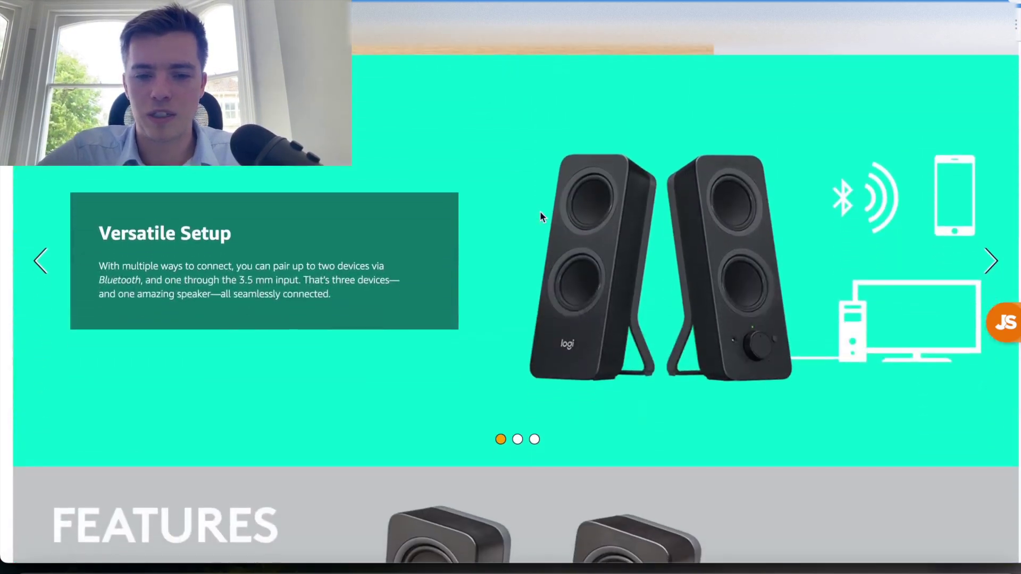
{"action": "left_click", "coordinate": [518, 438]}
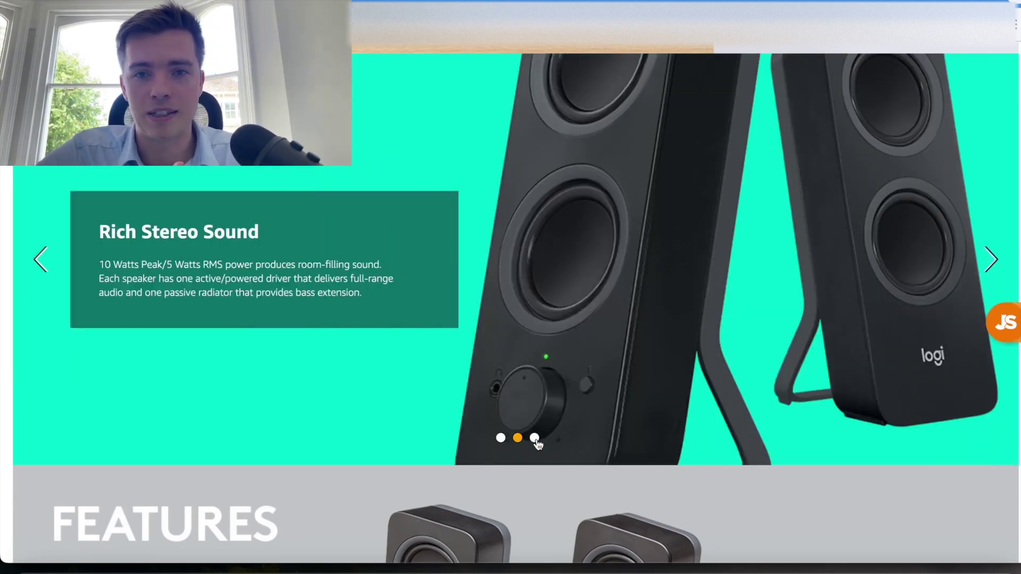
{"action": "left_click", "coordinate": [535, 439]}
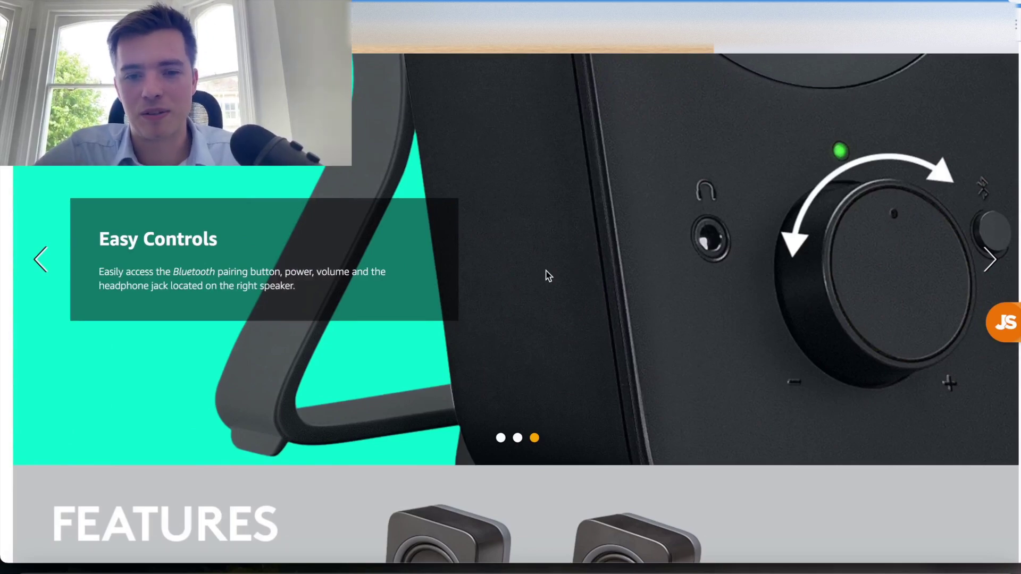
- Scroll down to the comparison table and back up to the top of the page
{"action": "scroll", "coordinate": [548, 275], "scroll_direction": "down", "scroll_amount": 10}
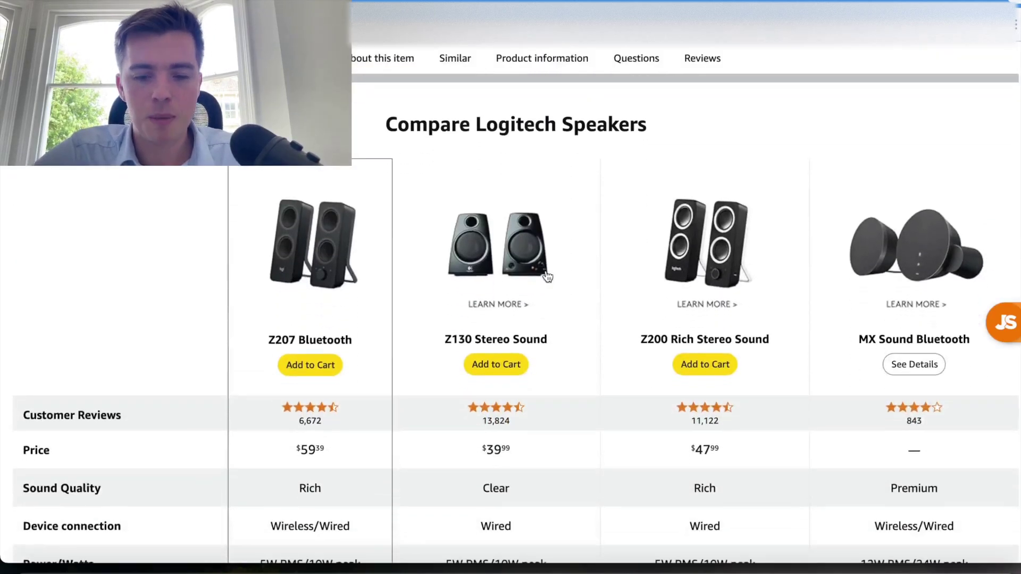
{"action": "scroll", "coordinate": [547, 276], "scroll_direction": "up", "scroll_amount": 3}
{"action": "scroll", "coordinate": [546, 275], "scroll_direction": "up", "scroll_amount": 3}
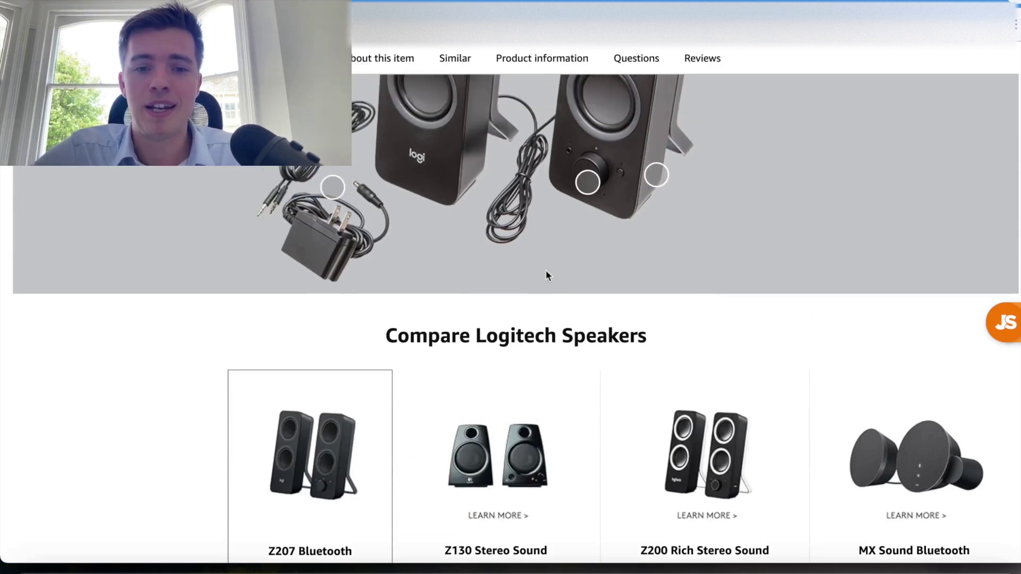
{"action": "scroll", "coordinate": [547, 276], "scroll_direction": "up", "scroll_amount": 1}
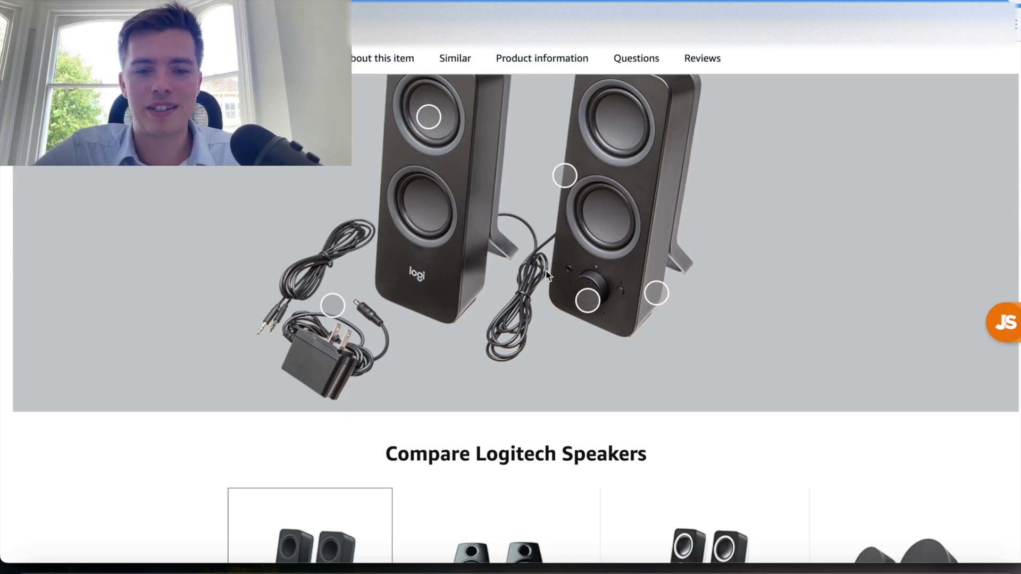
{"action": "scroll", "coordinate": [547, 275], "scroll_direction": "up", "scroll_amount": 2}
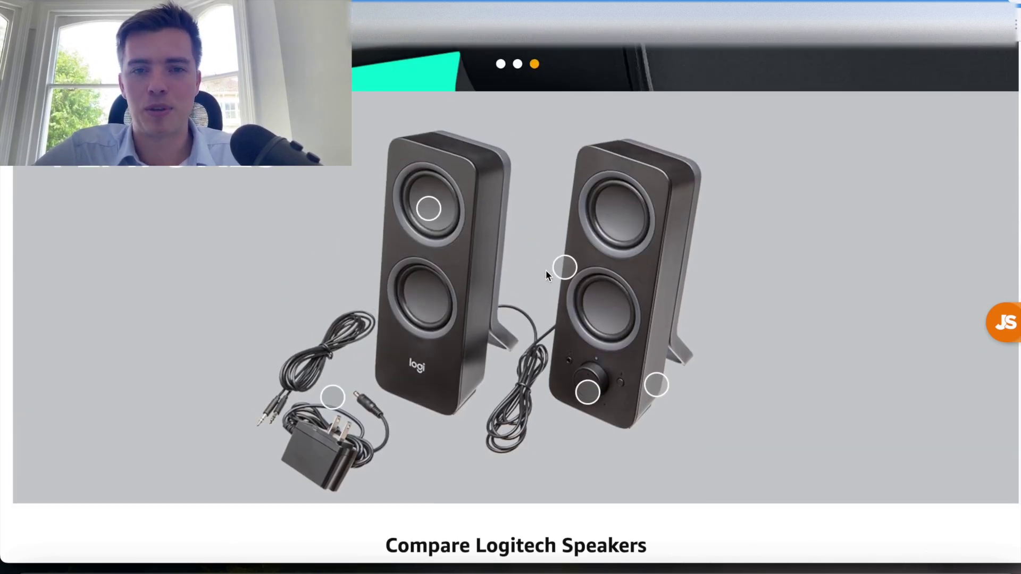
{"action": "scroll", "coordinate": [545, 270], "scroll_direction": "up", "scroll_amount": 10}
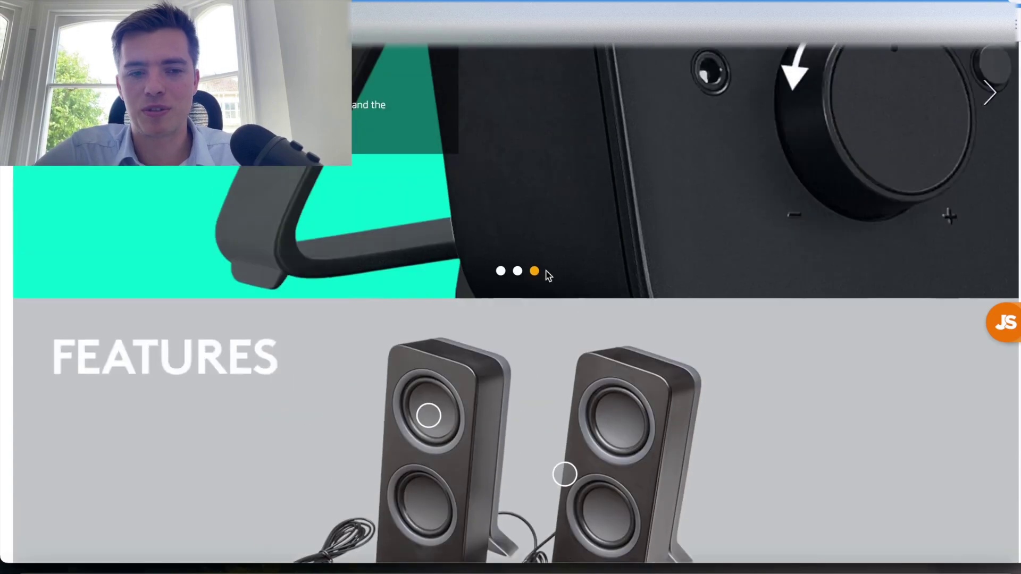
{"action": "scroll", "coordinate": [545, 275], "scroll_direction": "up", "scroll_amount": 10}
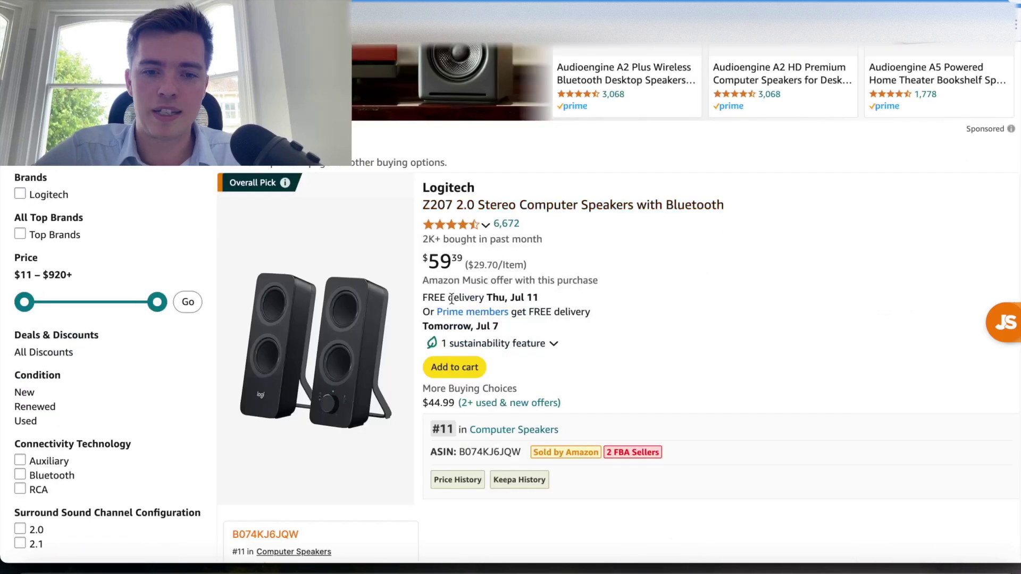
- Scroll the results past the Logitech Z207 to the sponsored Razer Leviathan V2 X soundbar
{"action": "scroll", "coordinate": [451, 299], "scroll_direction": "down", "scroll_amount": 10}
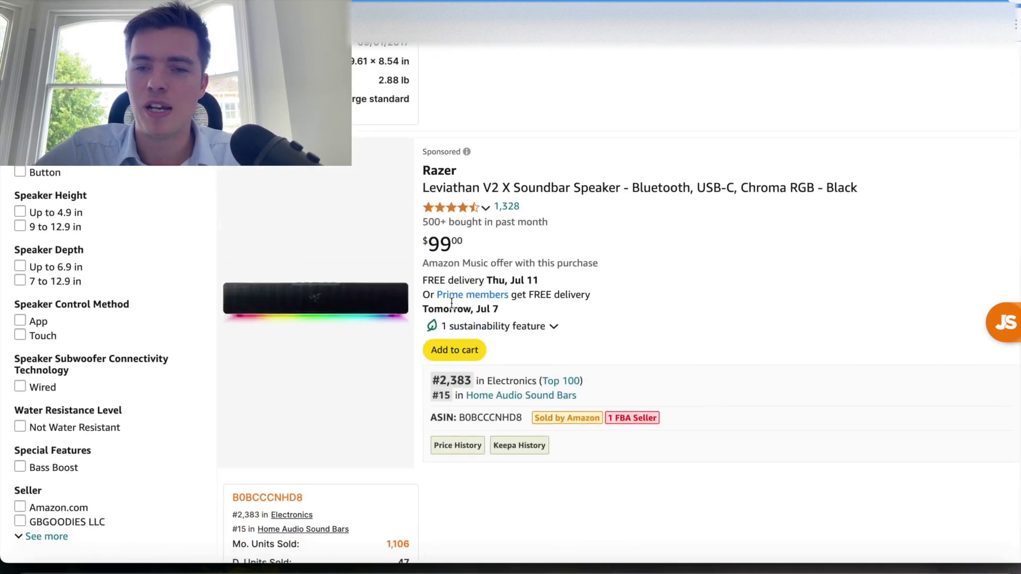